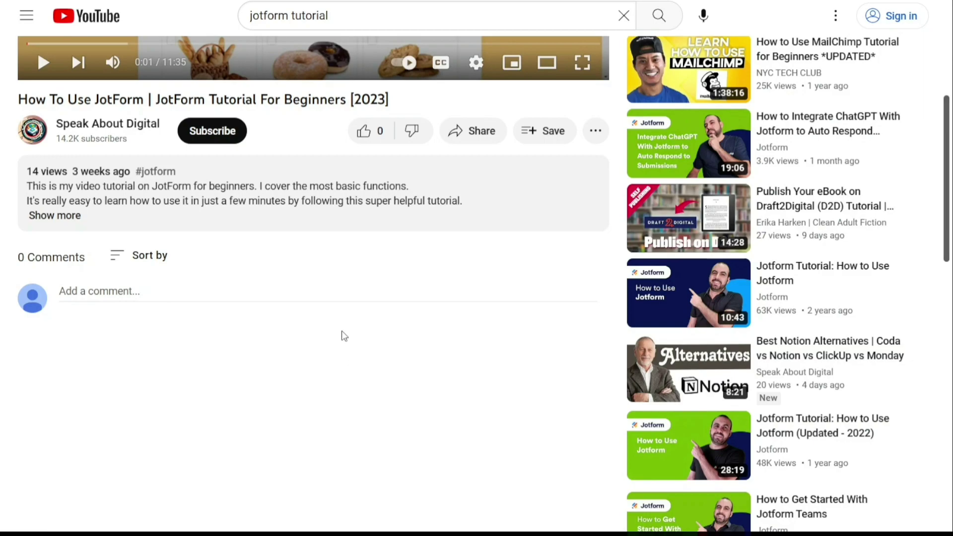
Expand the video description, then start the free Yousign trial sign-up
{"action": "left_click", "coordinate": [62, 215]}
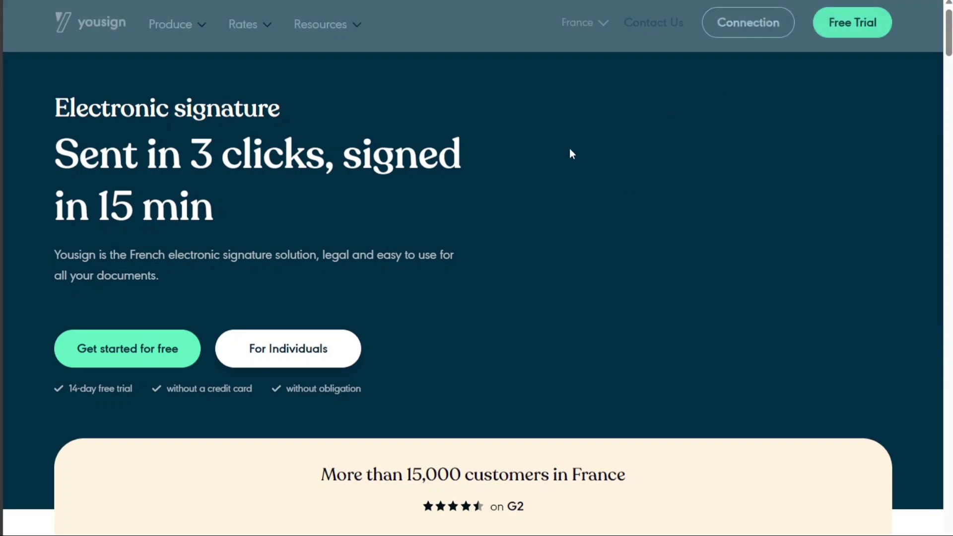
{"action": "left_click", "coordinate": [162, 347]}
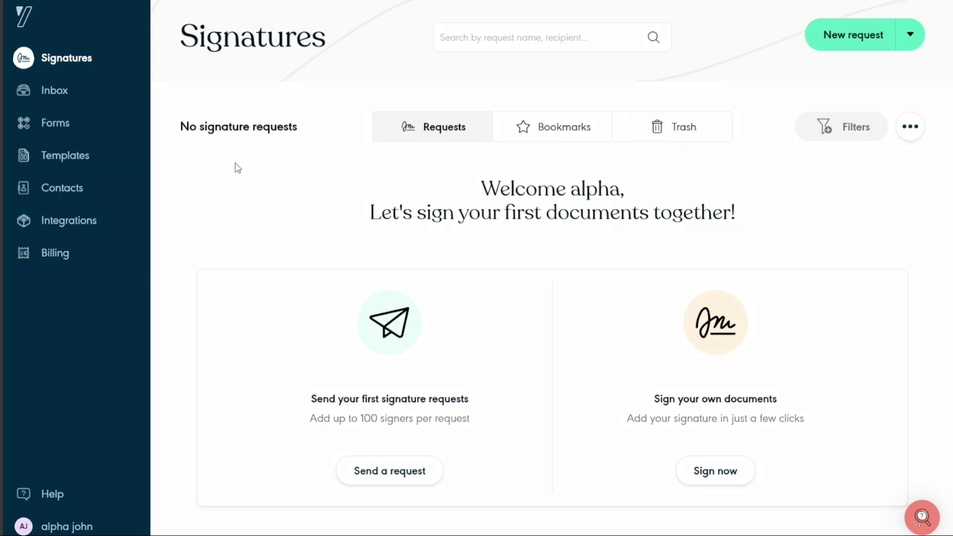
{"action": "left_click", "coordinate": [82, 71]}
Check the Inbox's Action required and Completed tabs, confirming both are empty
{"action": "left_click", "coordinate": [62, 95]}
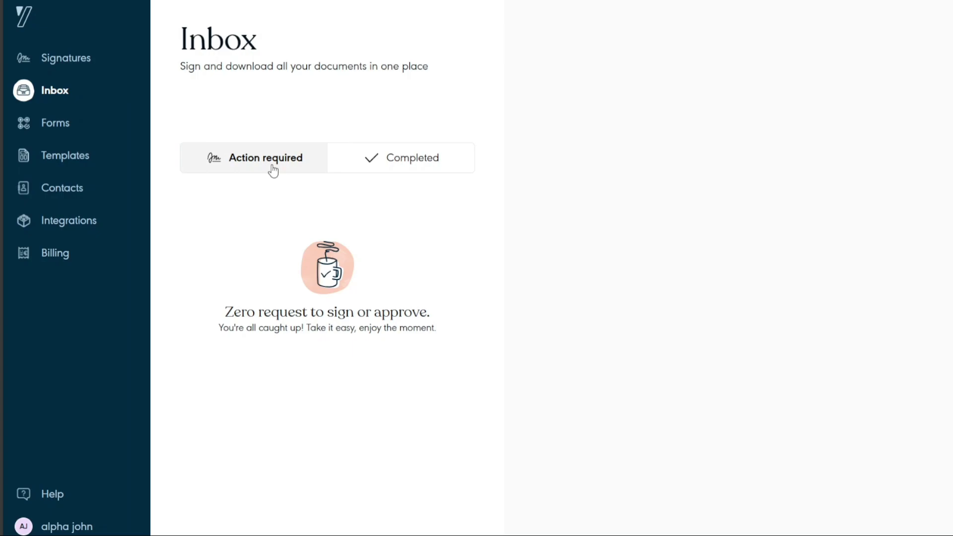
{"action": "left_click", "coordinate": [418, 167]}
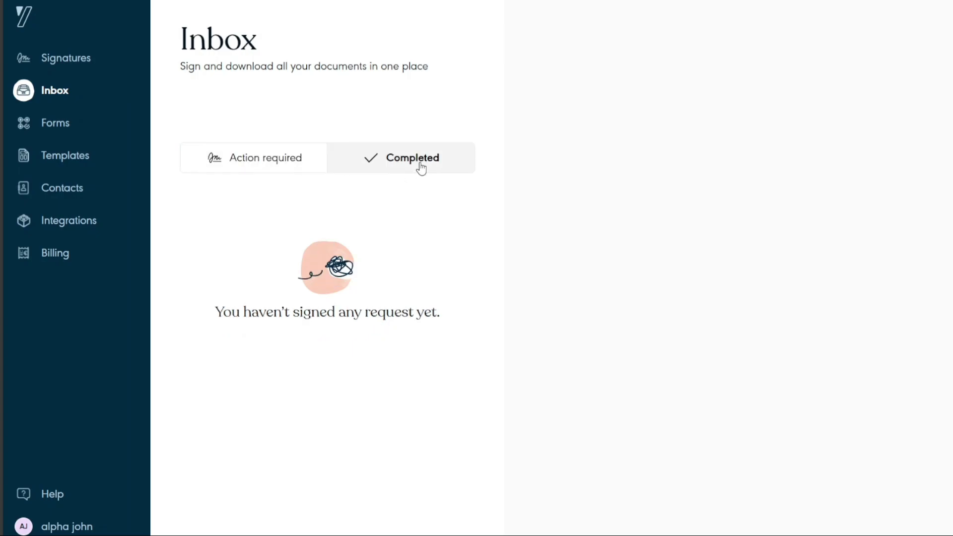
{"action": "left_click", "coordinate": [269, 168]}
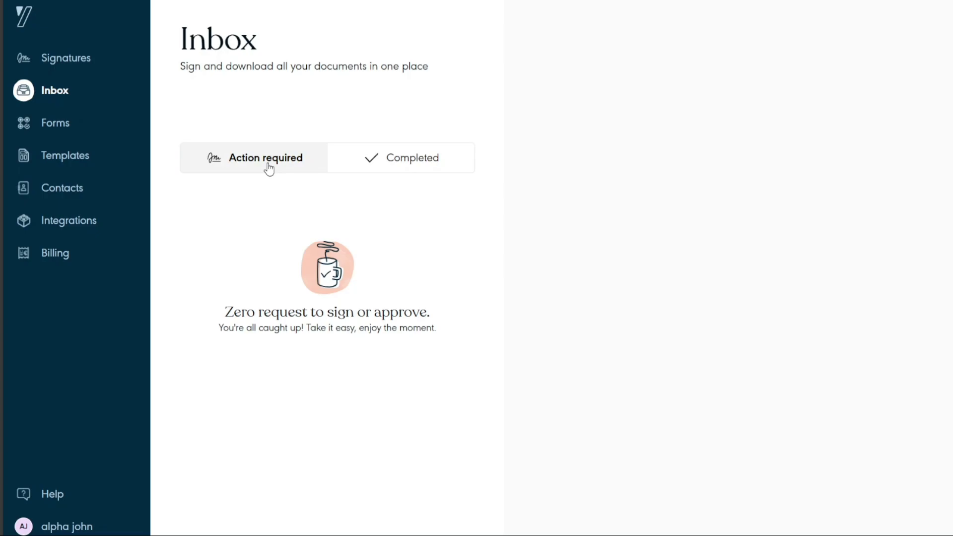
{"action": "left_click", "coordinate": [399, 166]}
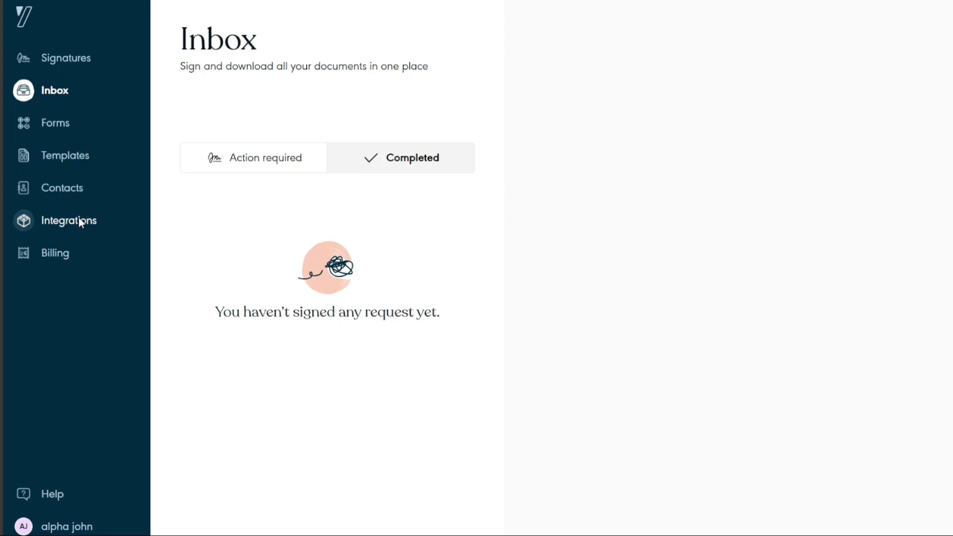
View the Integrations connectors, then the One, Plus and Pro subscription plans (€9, €25, €40)
{"action": "left_click", "coordinate": [80, 224]}
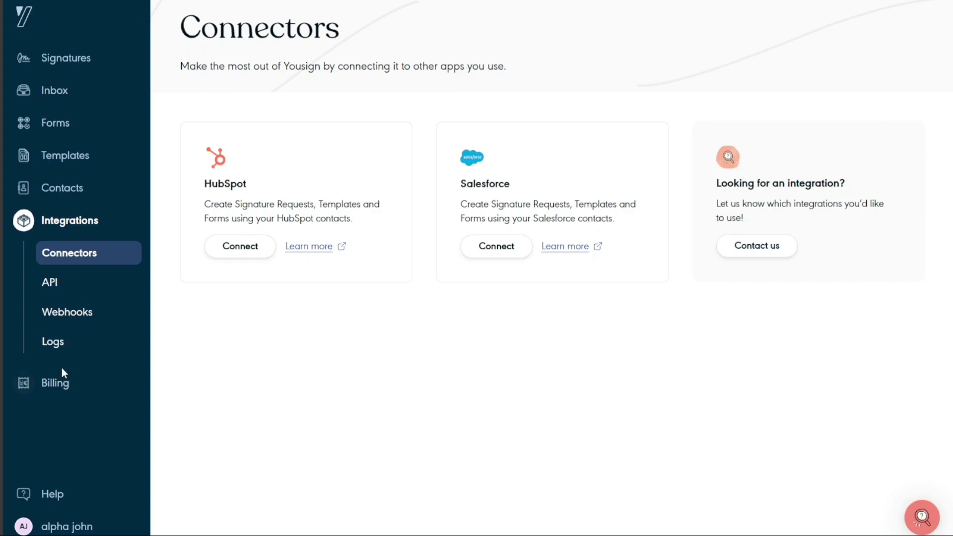
{"action": "left_click", "coordinate": [50, 390]}
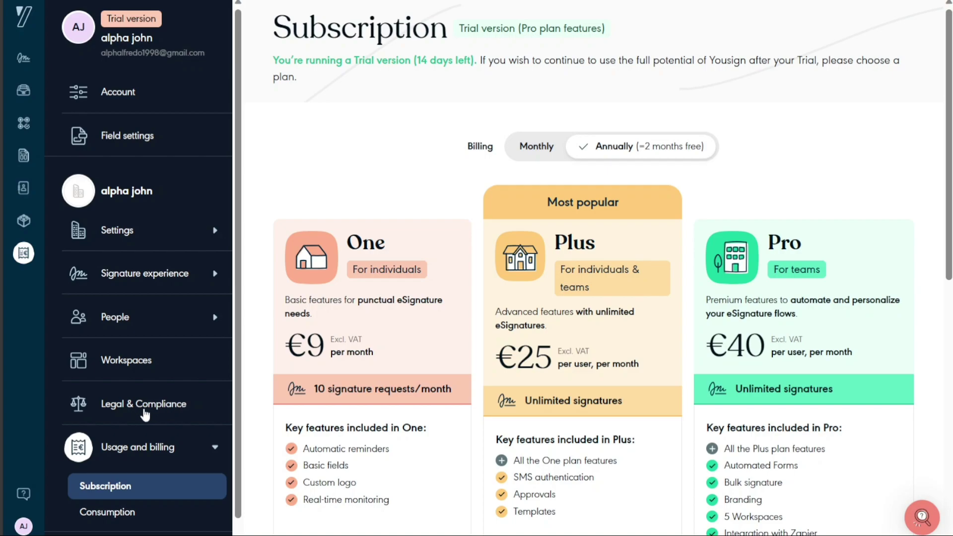
Return to the Signatures list of signature requests
{"action": "left_click", "coordinate": [20, 60]}
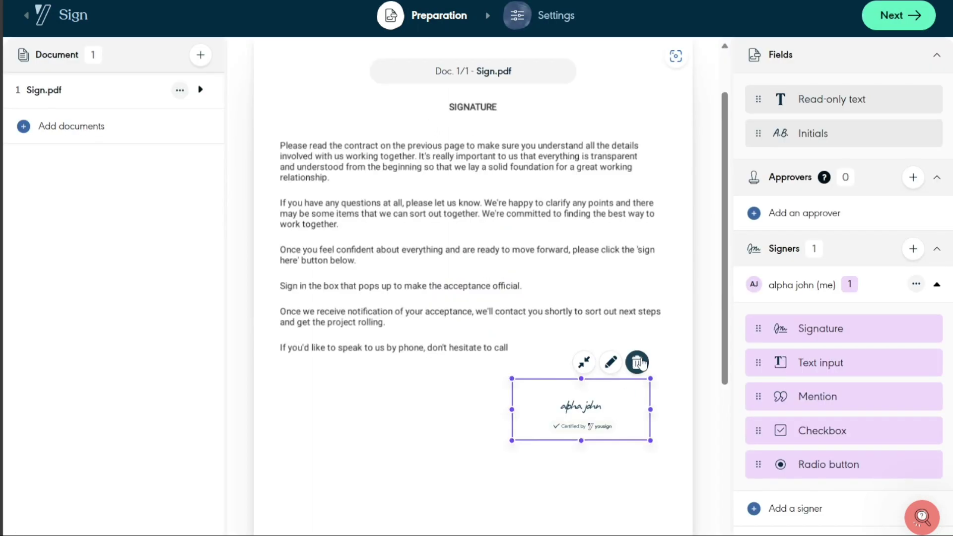
Delete the placed signature field and dismiss the deletion confirmation notice
{"action": "left_click", "coordinate": [637, 363]}
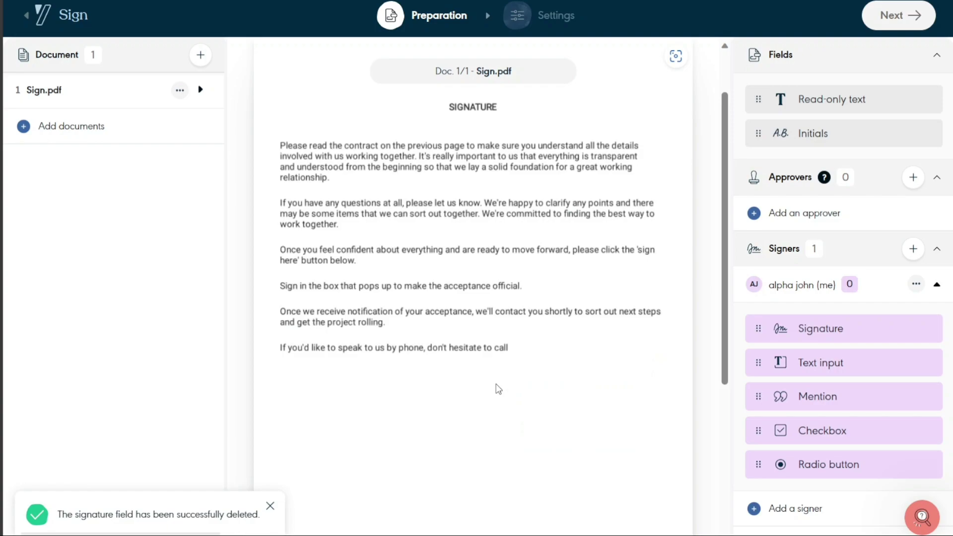
{"action": "left_click", "coordinate": [270, 506]}
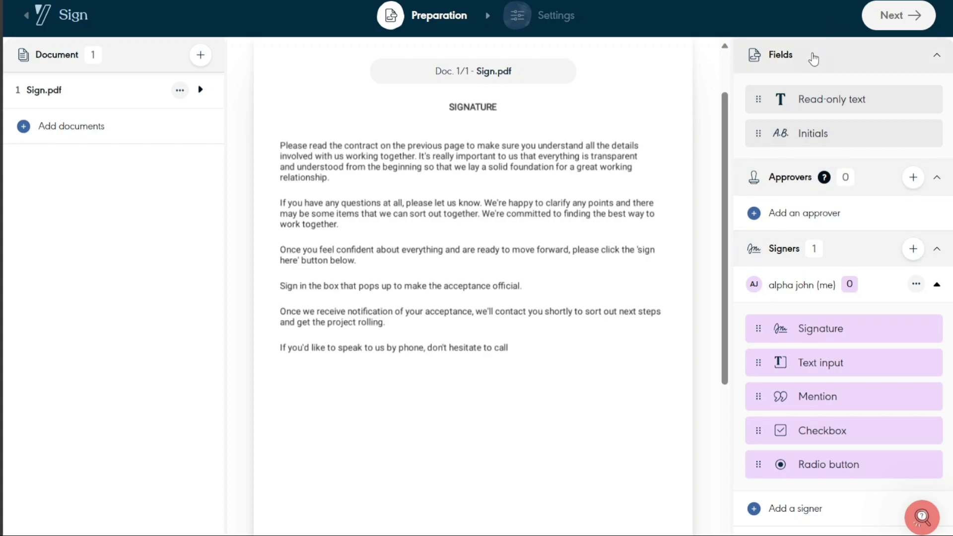
{"action": "left_click_drag", "start_coordinate": [846, 100], "coordinate": [850, 102]}
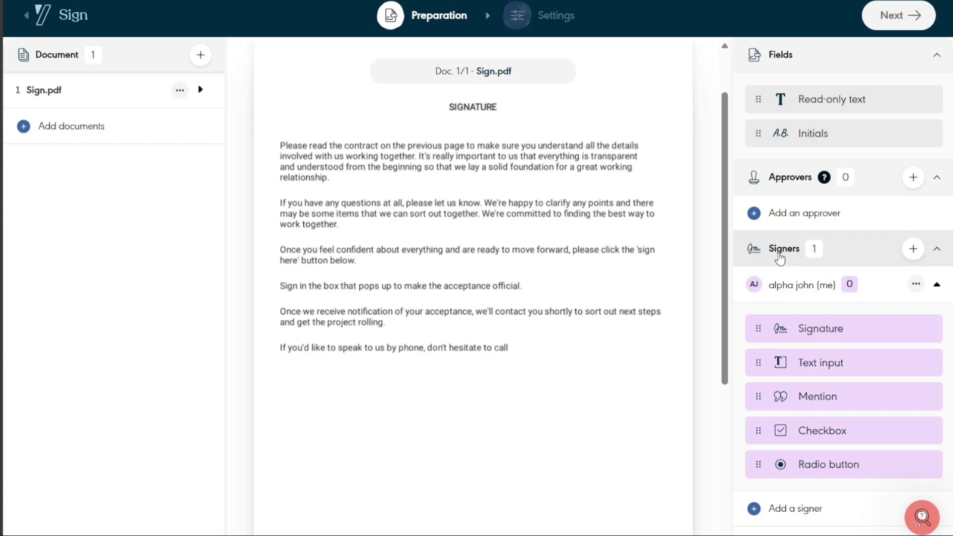
Enter an example e-mail as a new signer, then close the New signer form without adding
{"action": "left_click", "coordinate": [912, 249]}
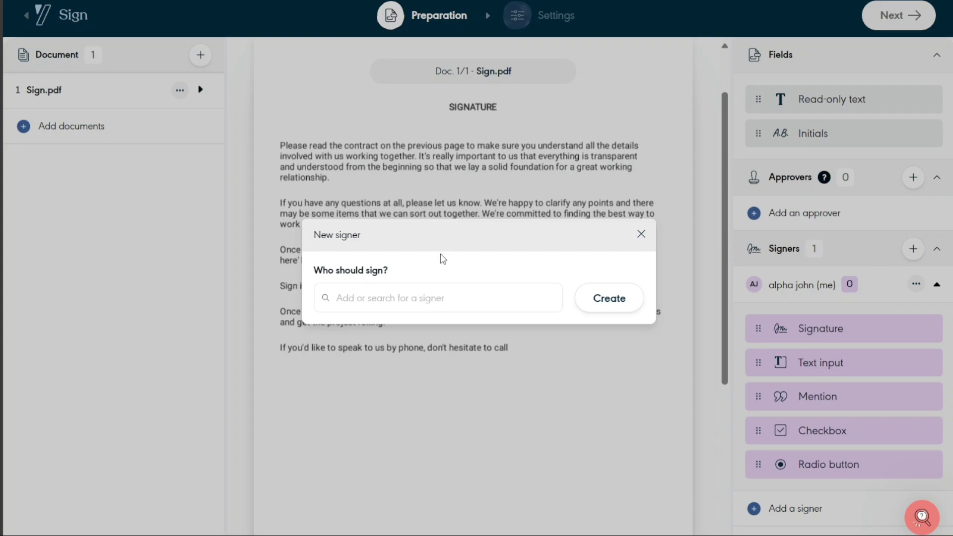
{"action": "left_click", "coordinate": [419, 287]}
{"action": "type", "text": "o"}
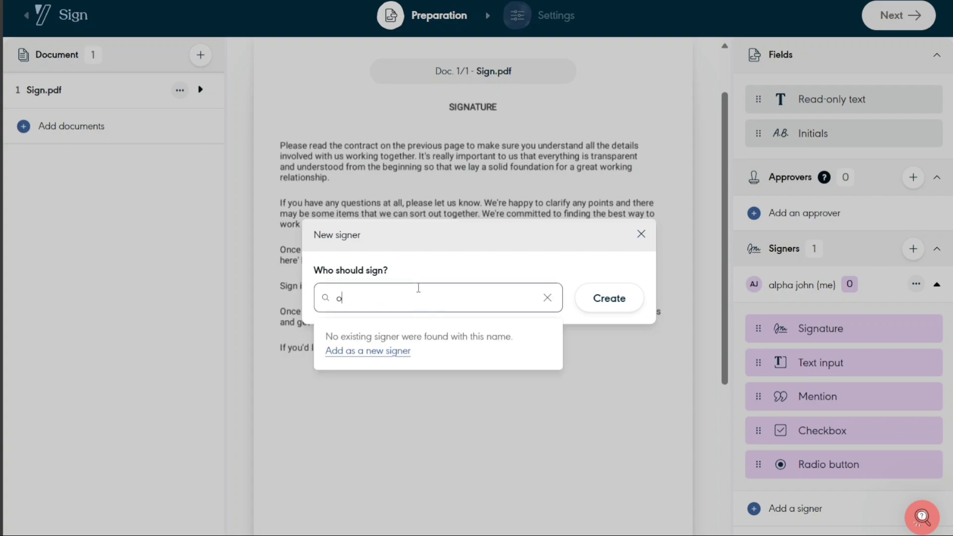
{"action": "key", "text": "BackSpace"}
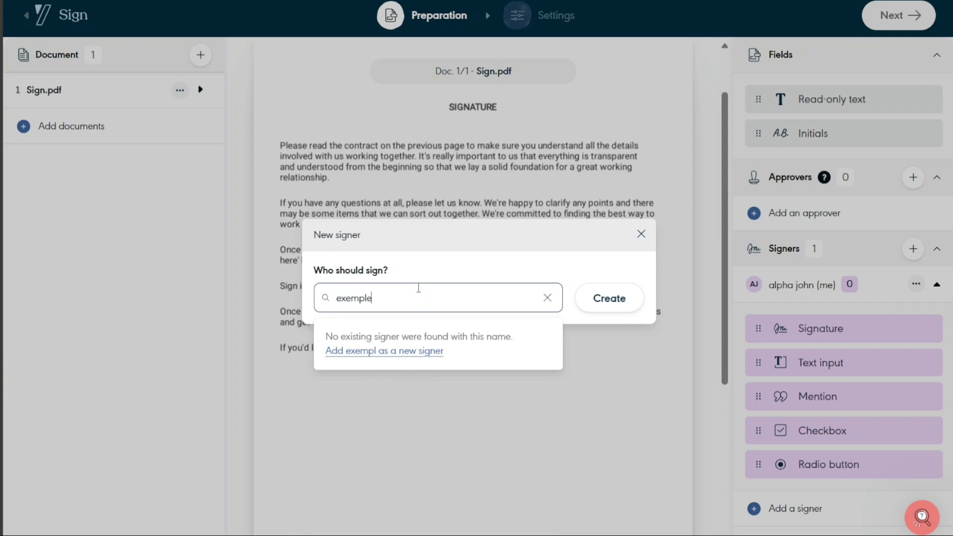
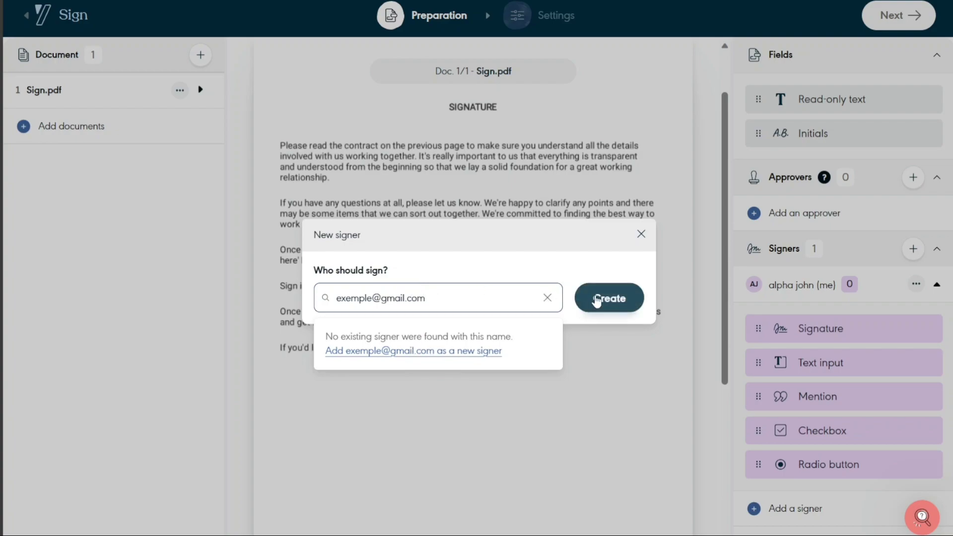
{"action": "left_click", "coordinate": [603, 303]}
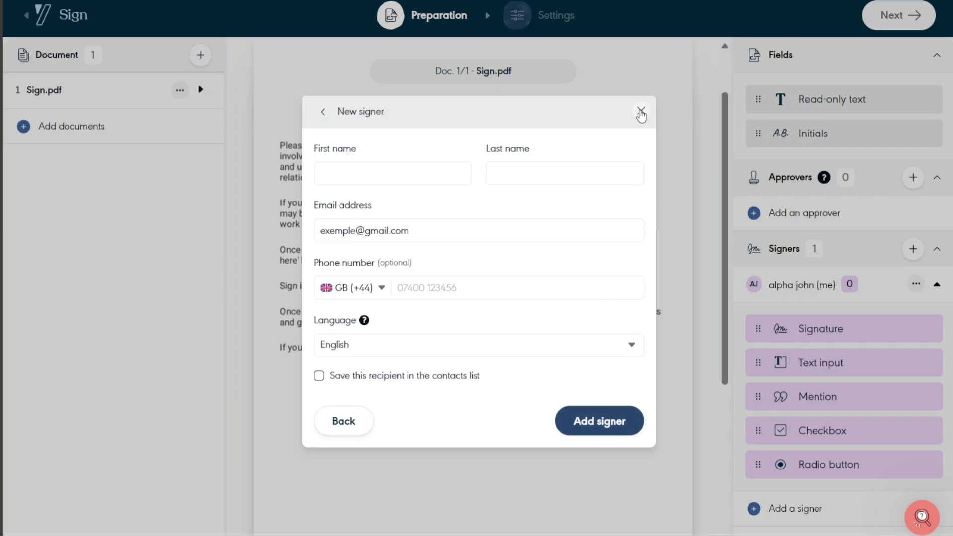
{"action": "left_click", "coordinate": [641, 111]}
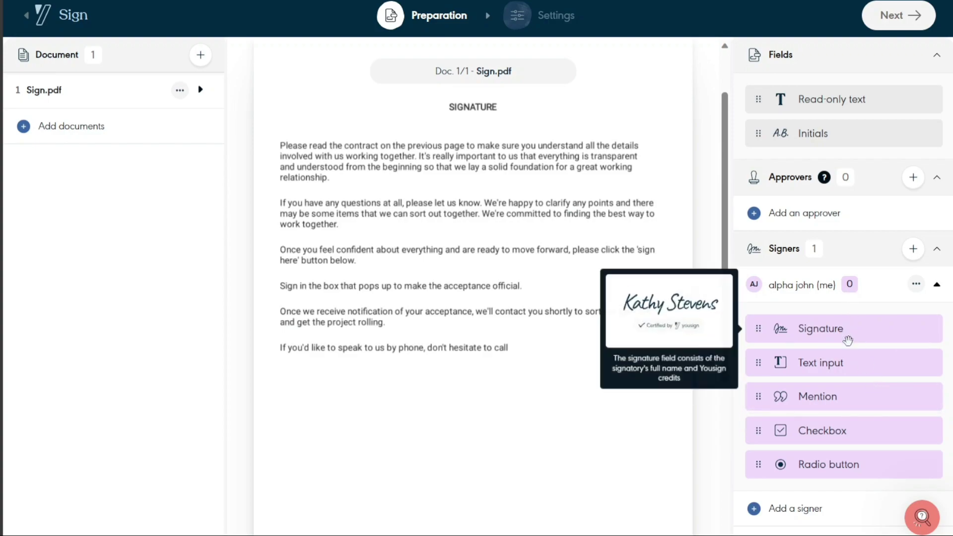
{"action": "mouse_move", "coordinate": [847, 436]}
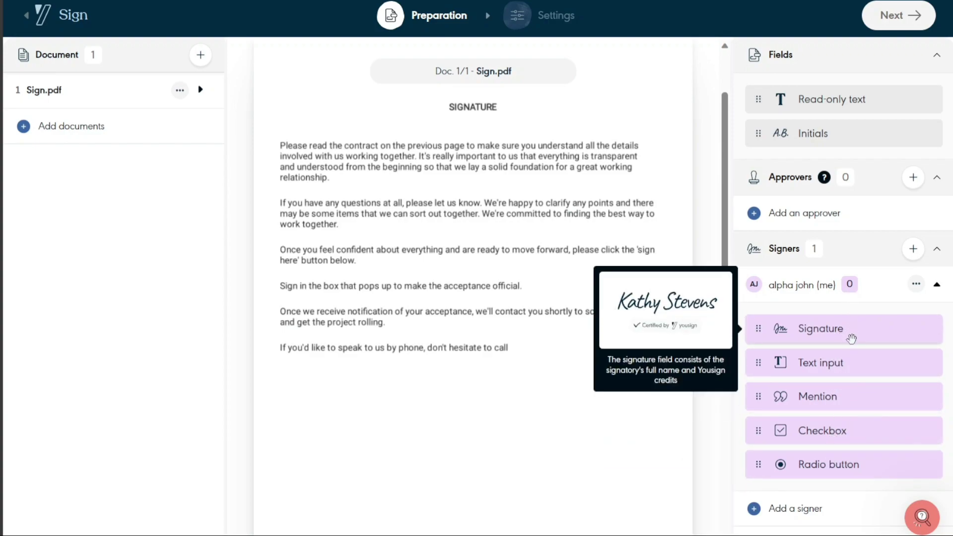
{"action": "mouse_move", "coordinate": [843, 366]}
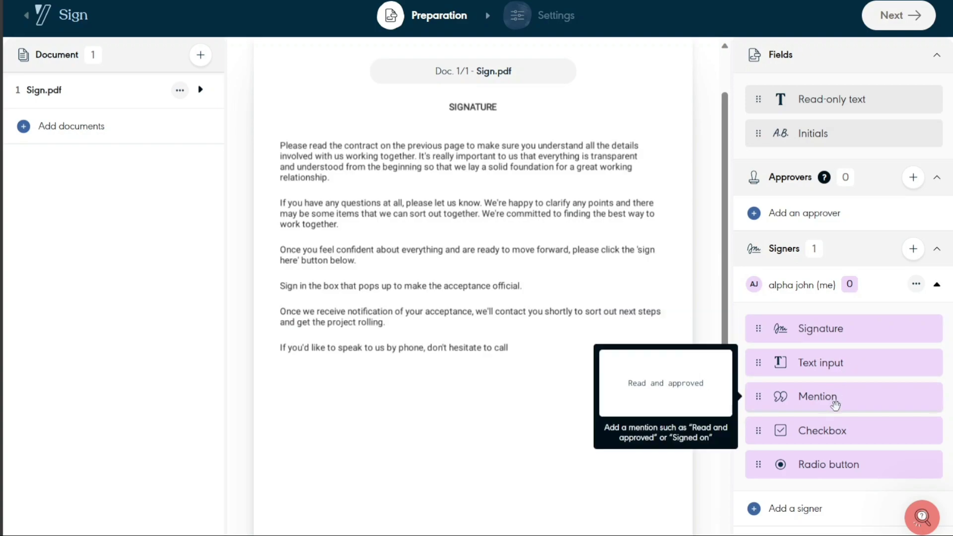
{"action": "mouse_move", "coordinate": [837, 463]}
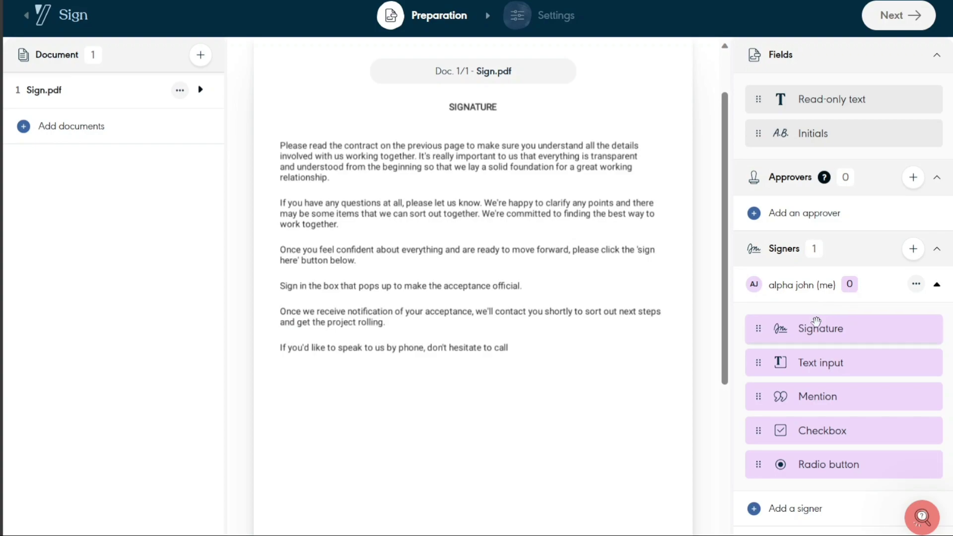
Drag a Signature field onto Sign.pdf's lower right, beneath the final paragraph
{"action": "mouse_move", "coordinate": [815, 325]}
{"action": "mouse_move", "coordinate": [816, 325]}
{"action": "left_mouse_down"}
{"action": "mouse_move", "coordinate": [693, 330]}
{"action": "mouse_move", "coordinate": [548, 380]}
{"action": "mouse_move", "coordinate": [600, 394]}
{"action": "left_mouse_up"}
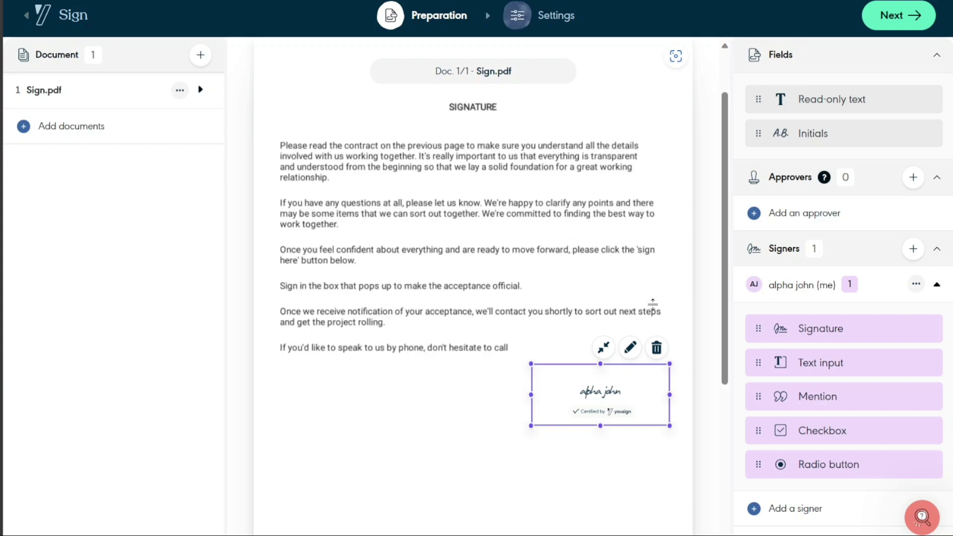
Proceed to the next step of the Sign.pdf signature request
{"action": "left_click", "coordinate": [914, 25]}
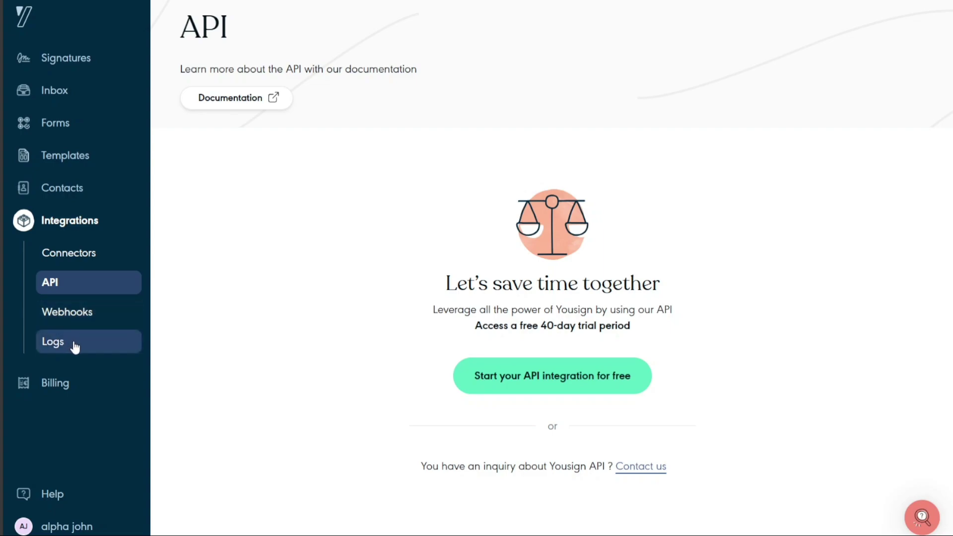
Start a new API key with description 'api', keeping Sandbox and Full-Access selected
{"action": "left_click", "coordinate": [253, 98]}
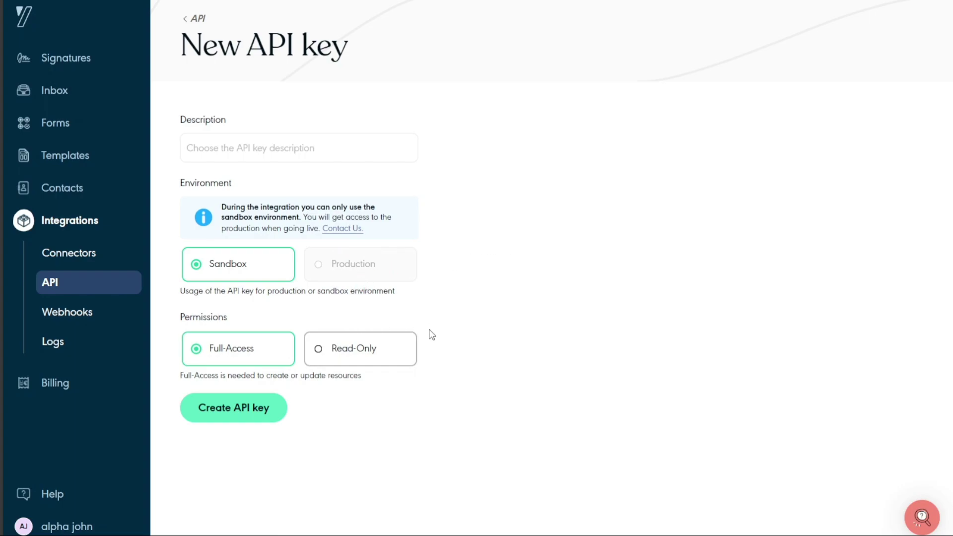
{"action": "left_click", "coordinate": [256, 146]}
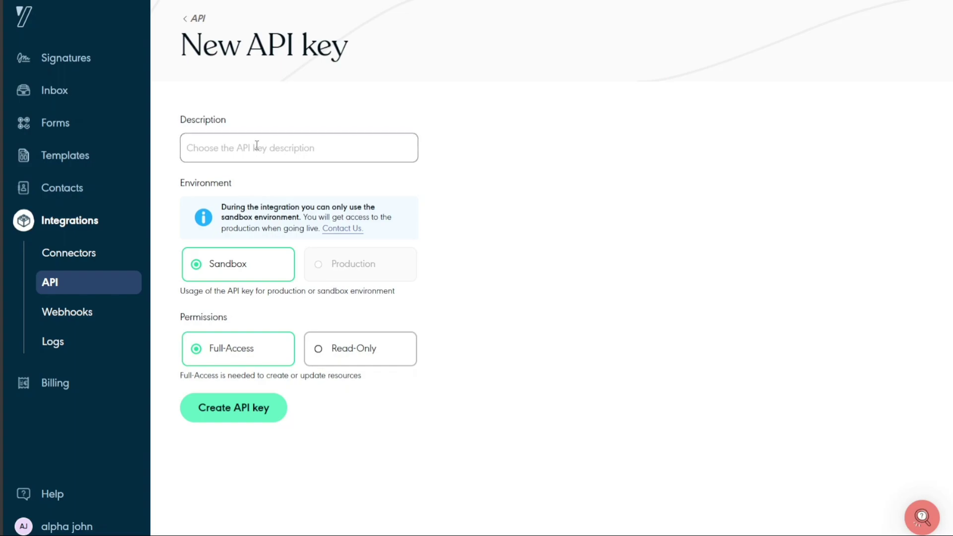
{"action": "type", "text": "api"}
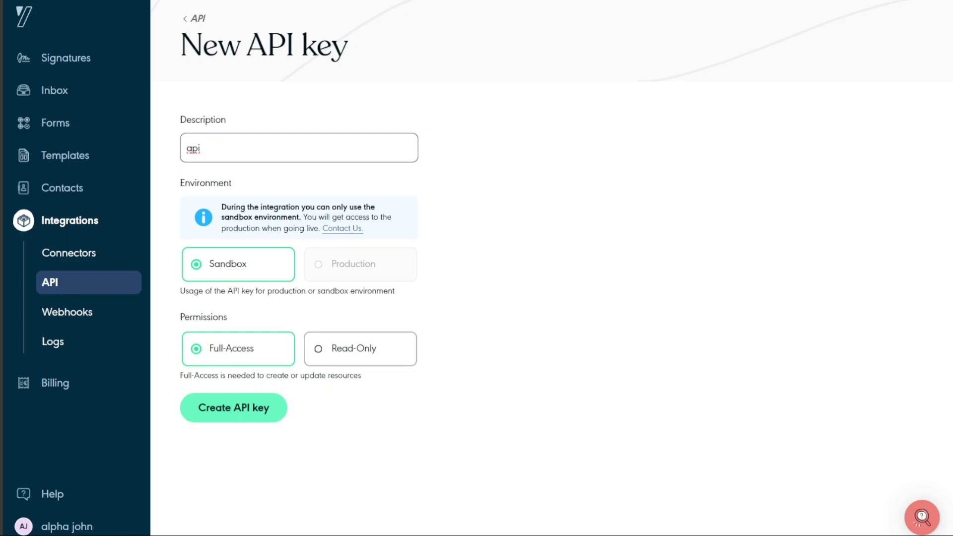
Submit the form to create the sandbox API key named 'api'
{"action": "key", "text": "Return"}
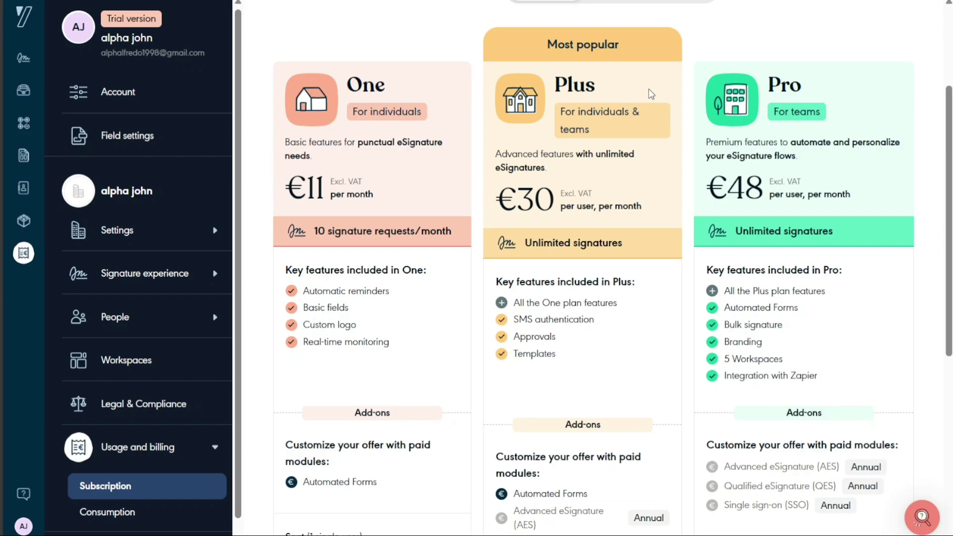
{"action": "double_click", "coordinate": [350, 81]}
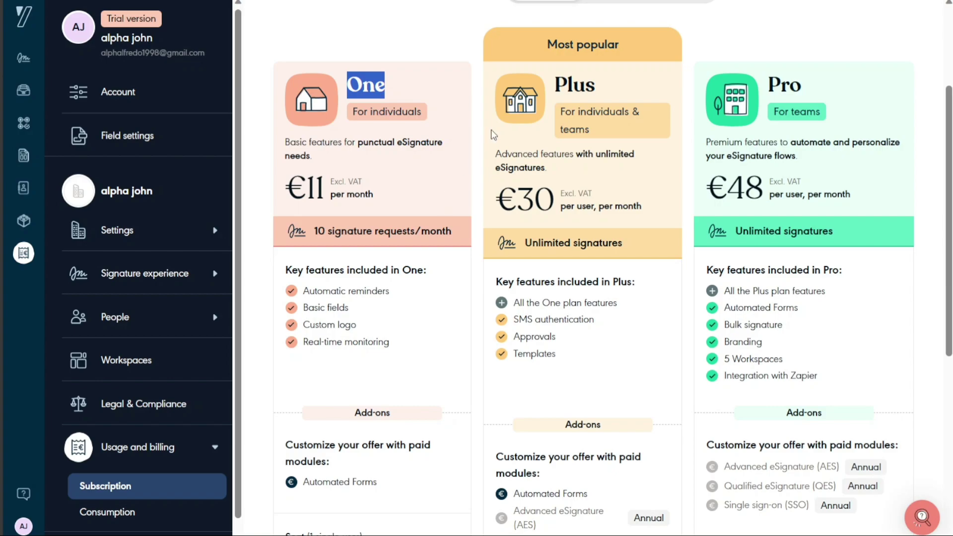
{"action": "double_click", "coordinate": [585, 82]}
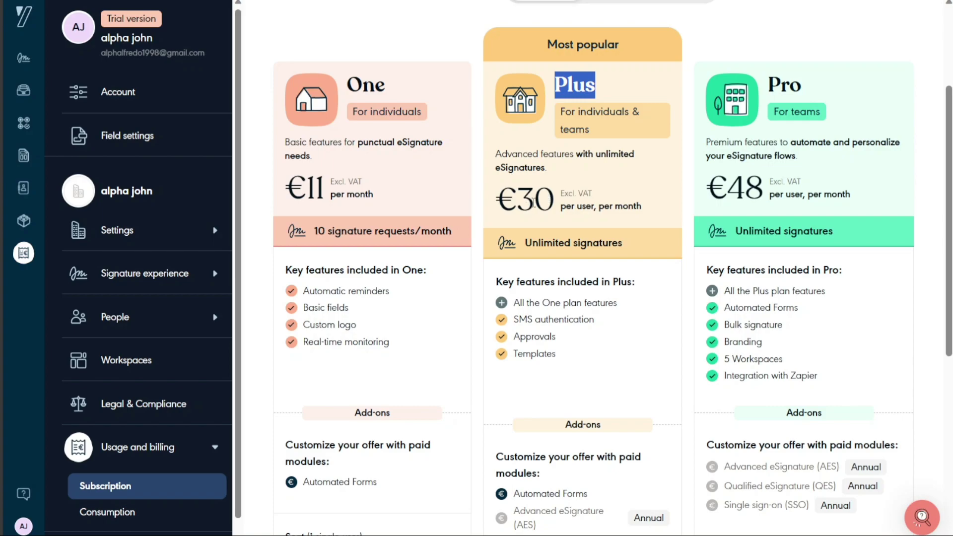
{"action": "double_click", "coordinate": [524, 204]}
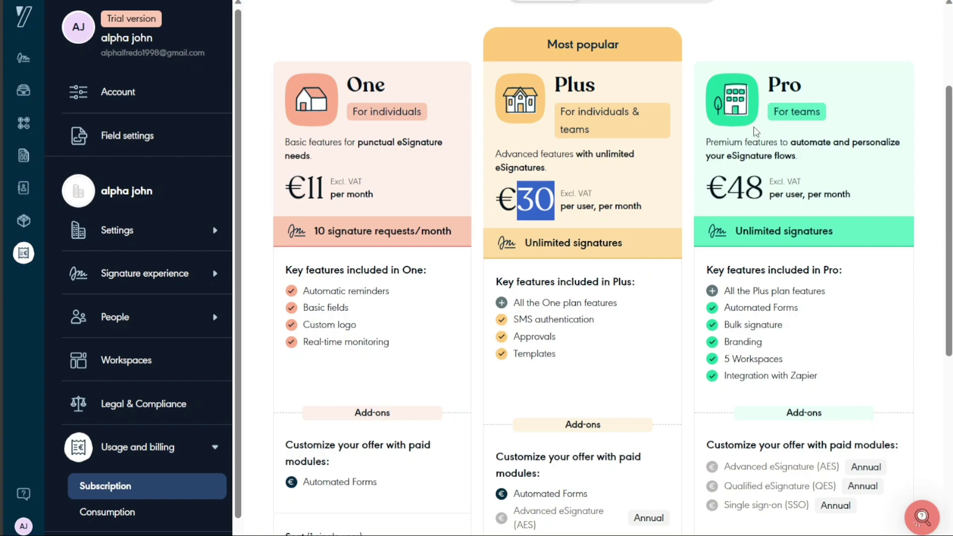
{"action": "double_click", "coordinate": [788, 93]}
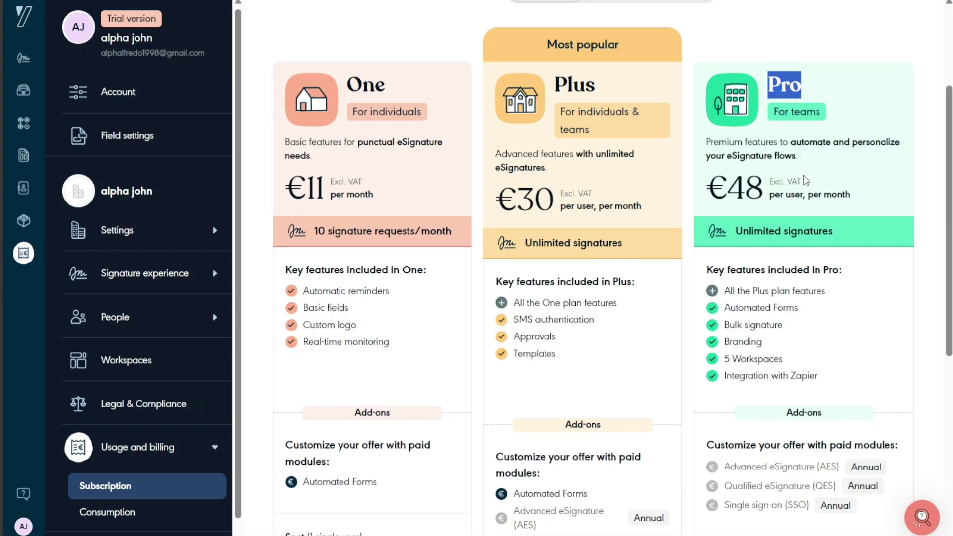
{"action": "double_click", "coordinate": [732, 188]}
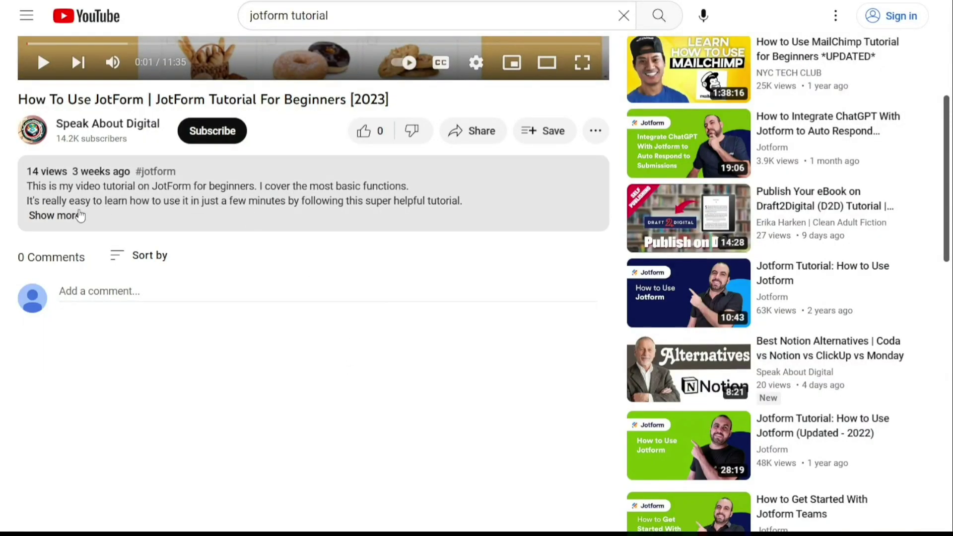
Expand the JotForm tutorial's YouTube description to show its upload date and sign-up link
{"action": "left_click", "coordinate": [65, 217]}
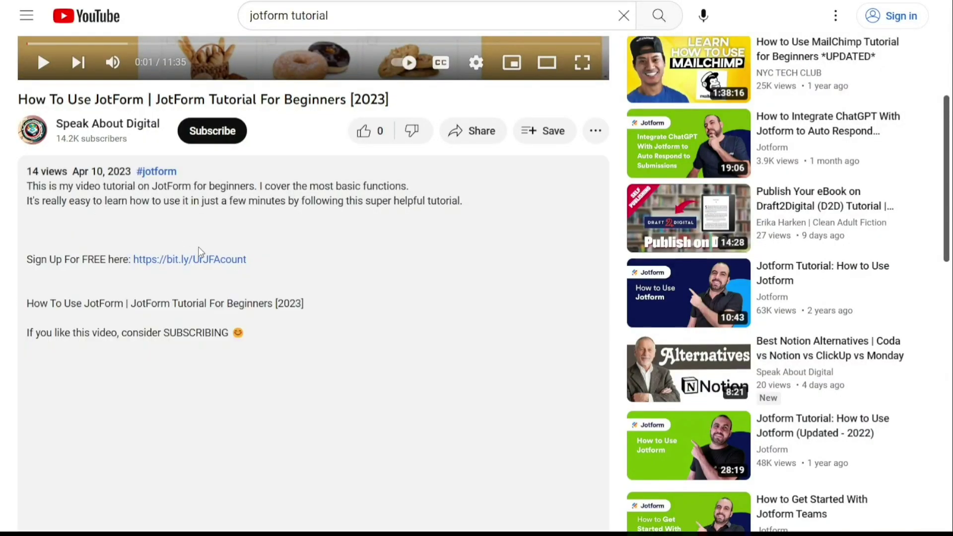